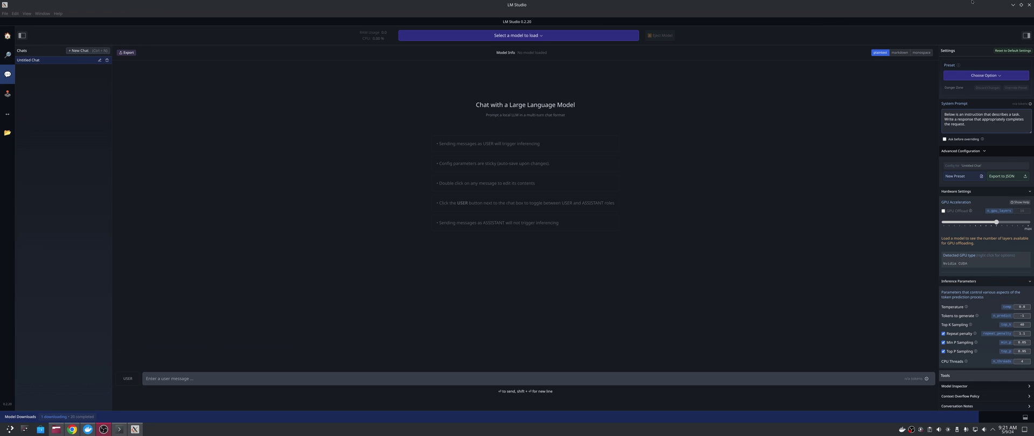
# - Search the browser's Experiments page for "unsafe"
pyautogui.click(1021, 4)
pyautogui.click(994, 6)
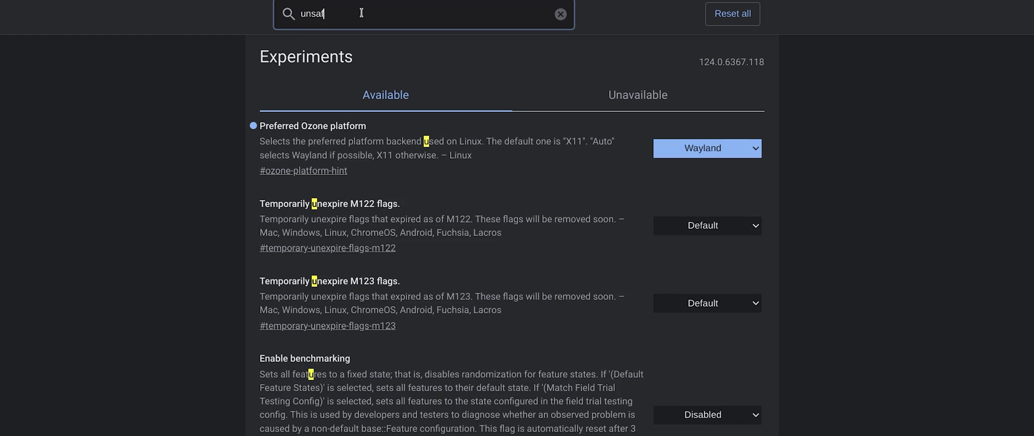
pyautogui.write('e')
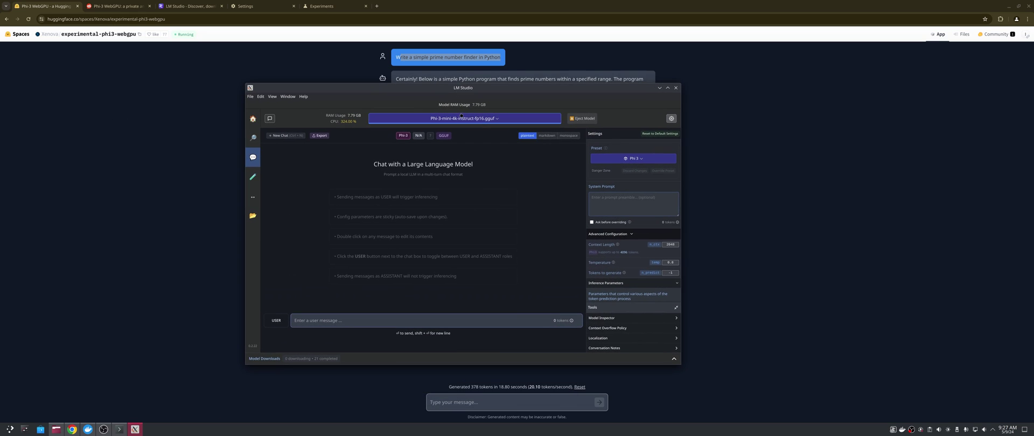
# - Send the prompt "Write a simple prime number finder in Python" to the Phi-3-mini-4k-instruct-fp16 model in LM Studio
pyautogui.click(376, 319)
pyautogui.write('rite a simple prime number finder in Python')
pyautogui.press('Return')
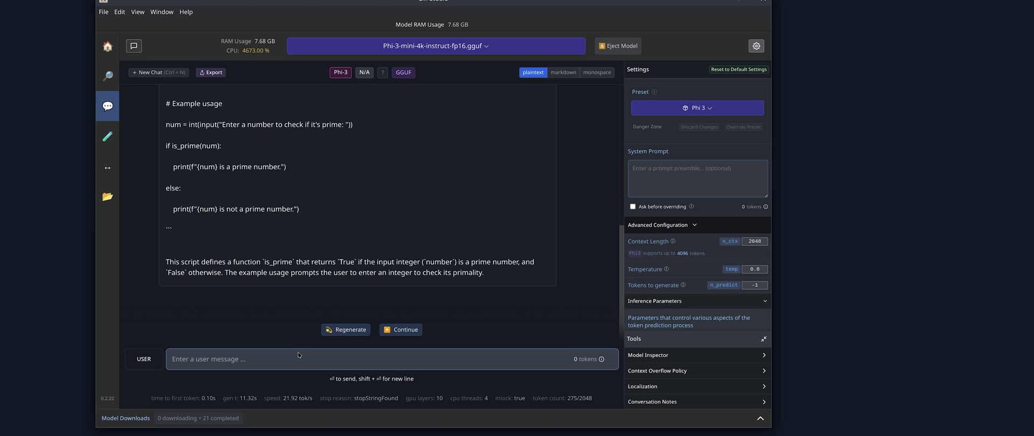
# - Set the GPU offload to Max and try to reload the fp16 model with that configuration
pyautogui.scroll(-3, 650, 314)
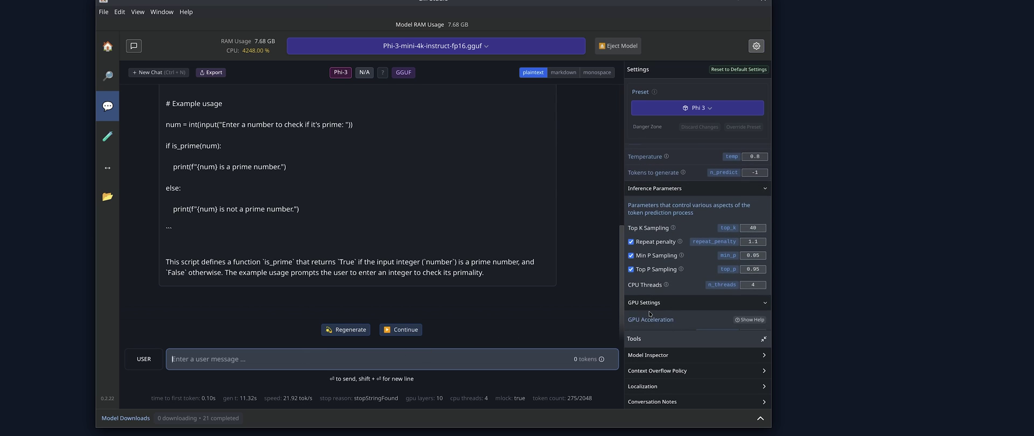
pyautogui.scroll(-2, 650, 314)
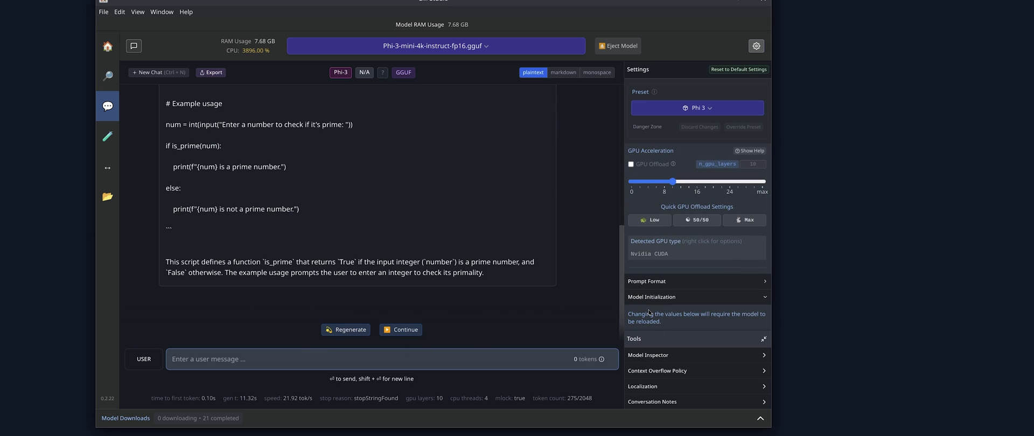
pyautogui.scroll(2, 649, 313)
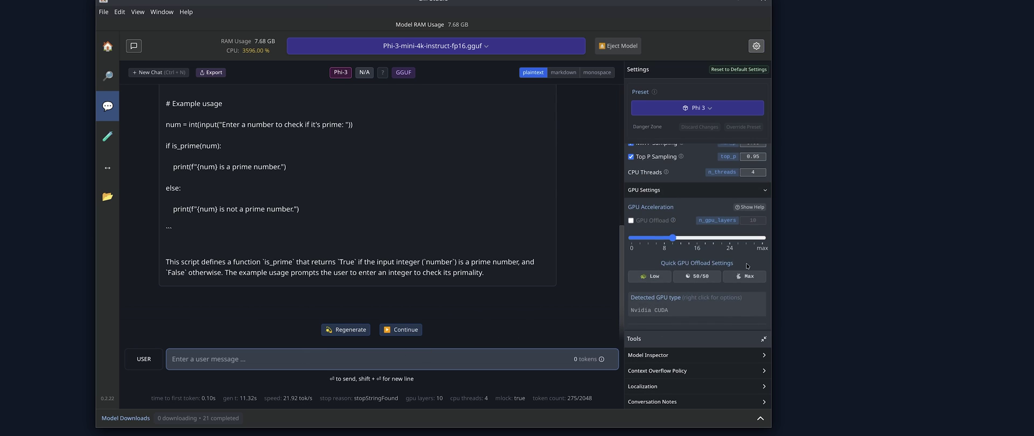
pyautogui.click(740, 277)
pyautogui.click(355, 330)
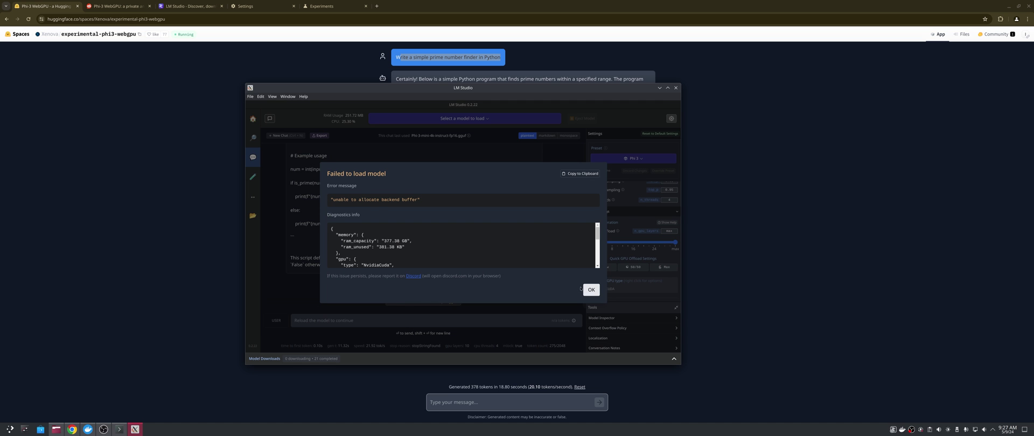
pyautogui.click(588, 290)
# - Download the Phi-3-mini-4k-instruct-q4.gguf model file from the microsoft/Phi-3-mini-4k-instruct-gguf repository
pyautogui.click(474, 118)
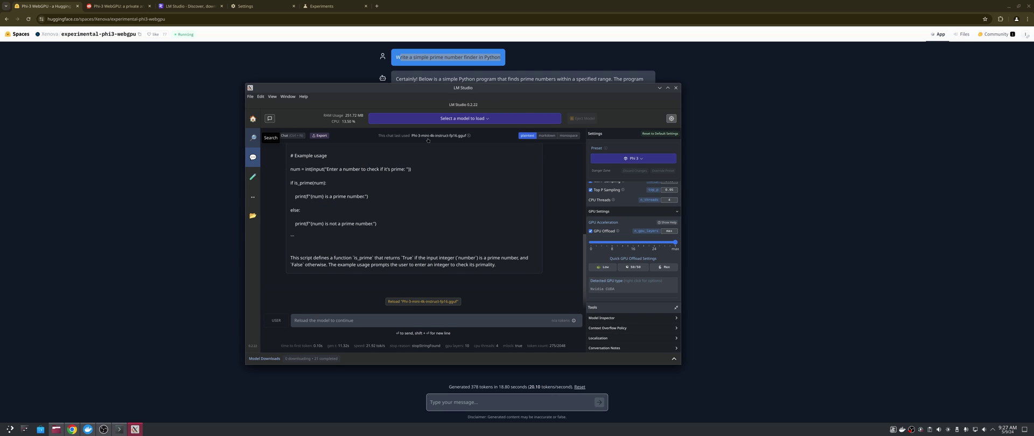
pyautogui.click(253, 137)
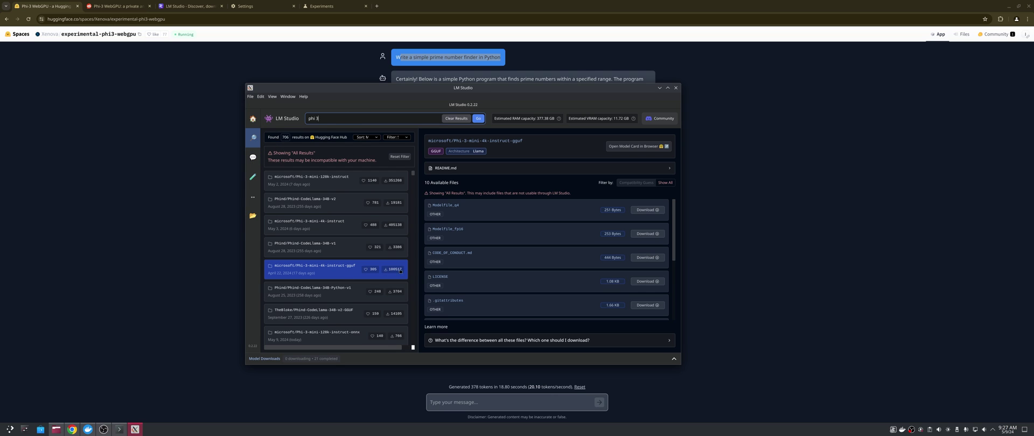
pyautogui.scroll(-3, 446, 290)
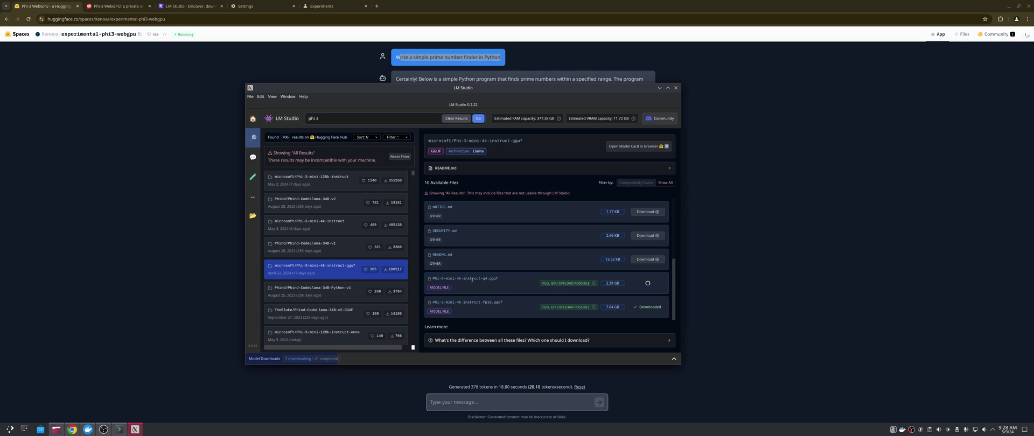
# - Send the prompt "write a simple prime number finder in python" to the Q4_K_M Phi-3 model in a chat
pyautogui.click(252, 157)
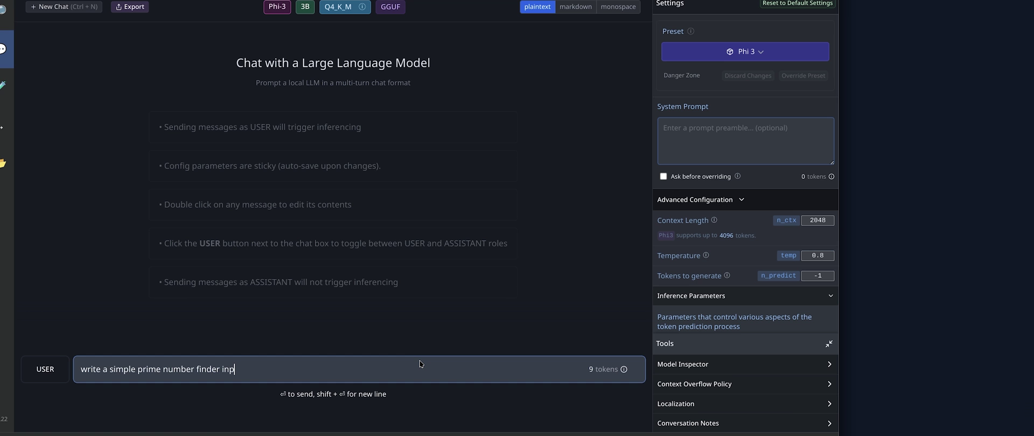
pyautogui.press('BackSpace')
pyautogui.press('BackSpace')
pyautogui.press('BackSpace')
pyautogui.write('in python')
pyautogui.press('Return')
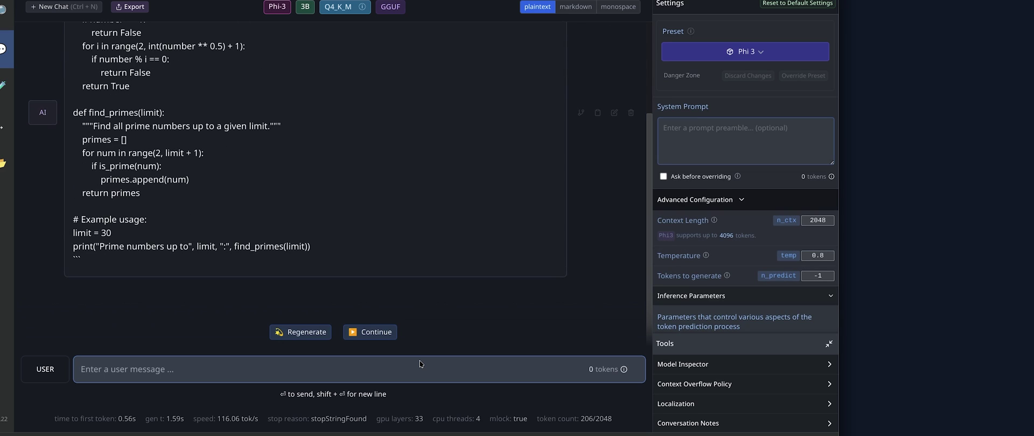
# - Turn off GPU offload in the model's GPU settings
pyautogui.scroll(-5, 717, 252)
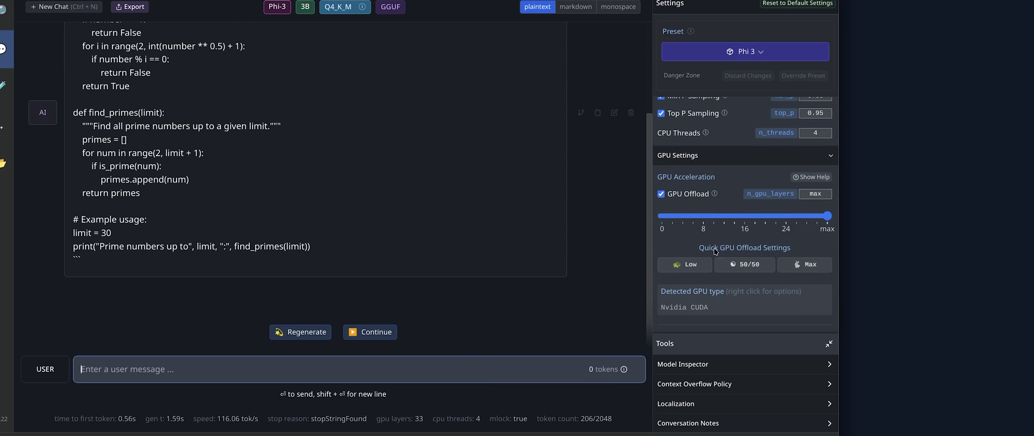
pyautogui.click(661, 195)
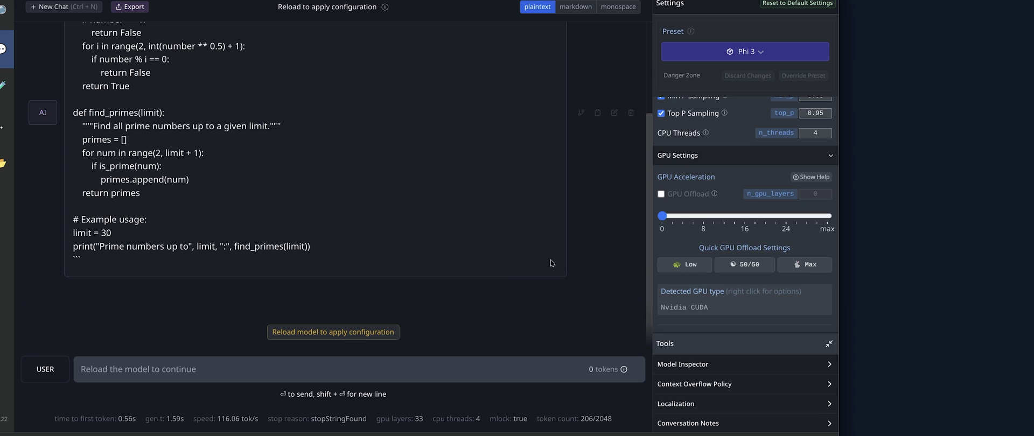
pyautogui.click(637, 118)
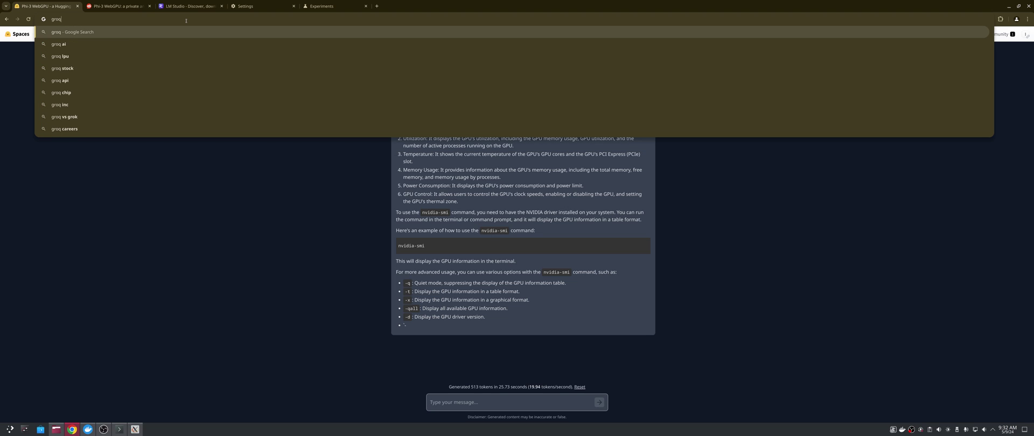
# - Find Groq's website by searching the web in the browser for "groq" and go to its sign-in
pyautogui.press('Return')
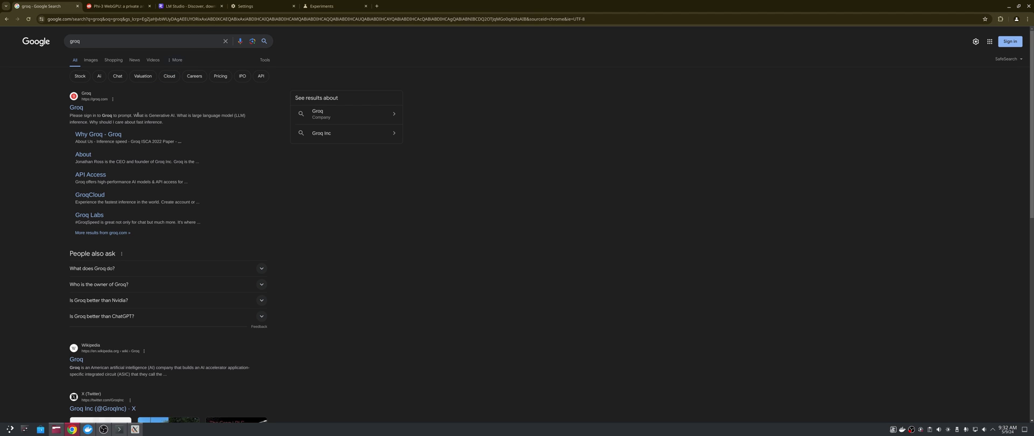
pyautogui.click(76, 106)
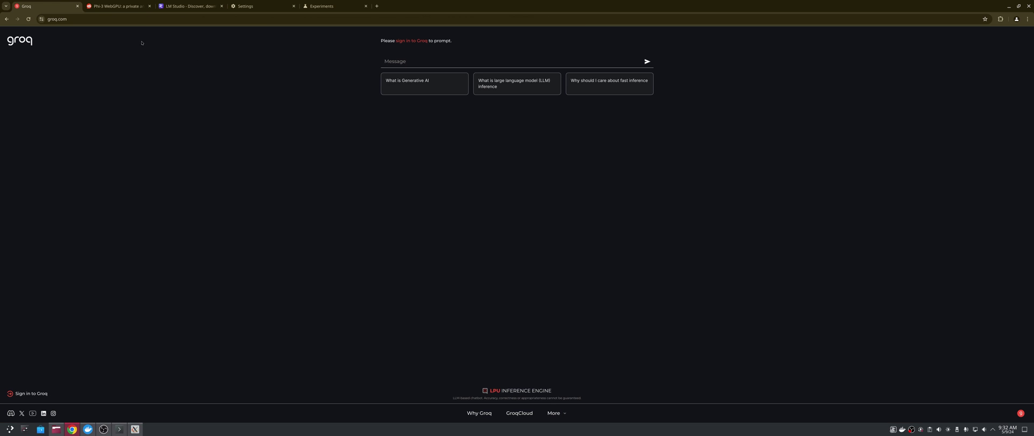
pyautogui.click(412, 41)
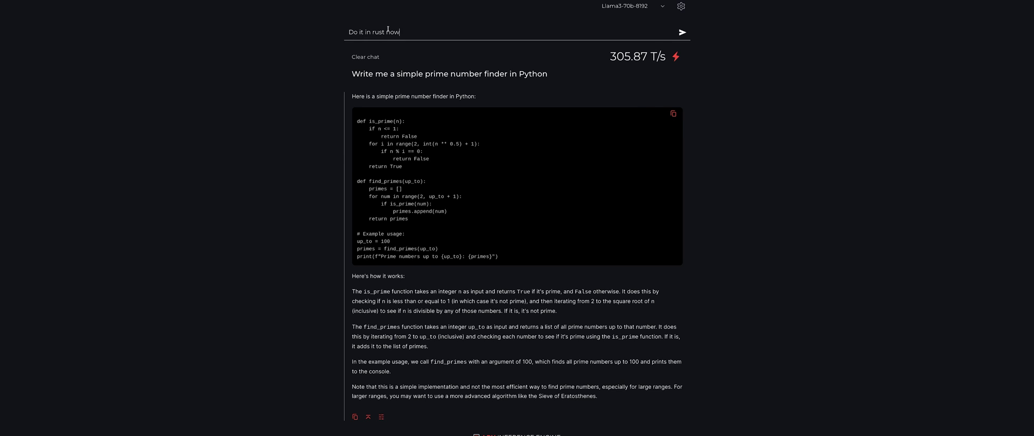
# - Send Groq the prompt "Do it in rust now" and copy the Rust code from its answer
pyautogui.press('Return')
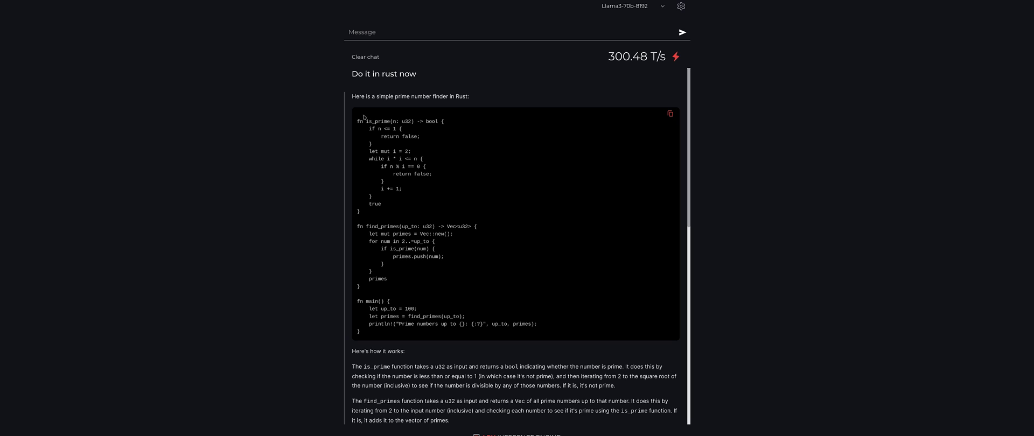
pyautogui.moveTo(364, 119); pyautogui.dragTo(594, 335)
pyautogui.hotkey('ctrl', 'c')
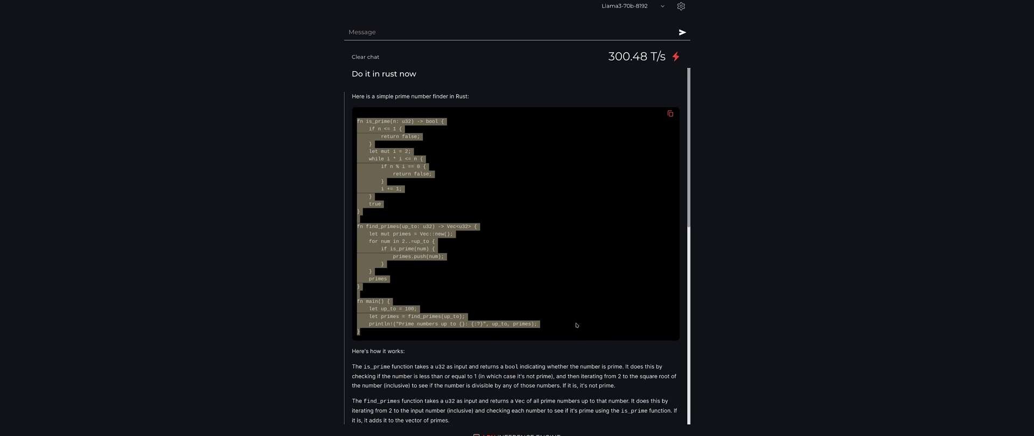
# - Switch to the Konsole terminal and create a new Cargo project named primerust
pyautogui.hotkey('alt', 'Tab')
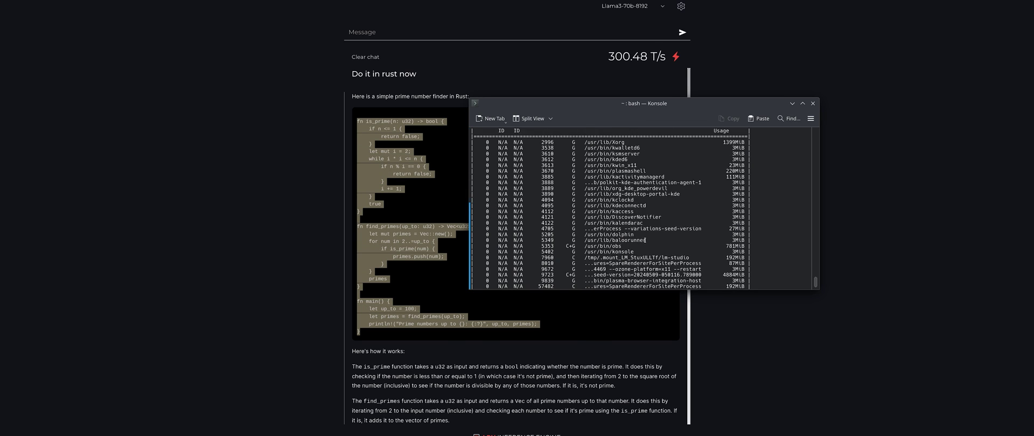
pyautogui.write('cargo new ')
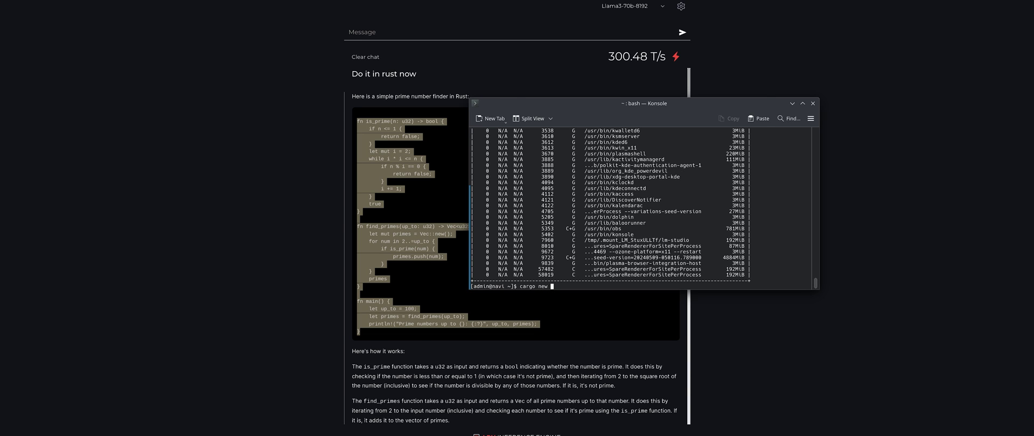
pyautogui.write('primeru')
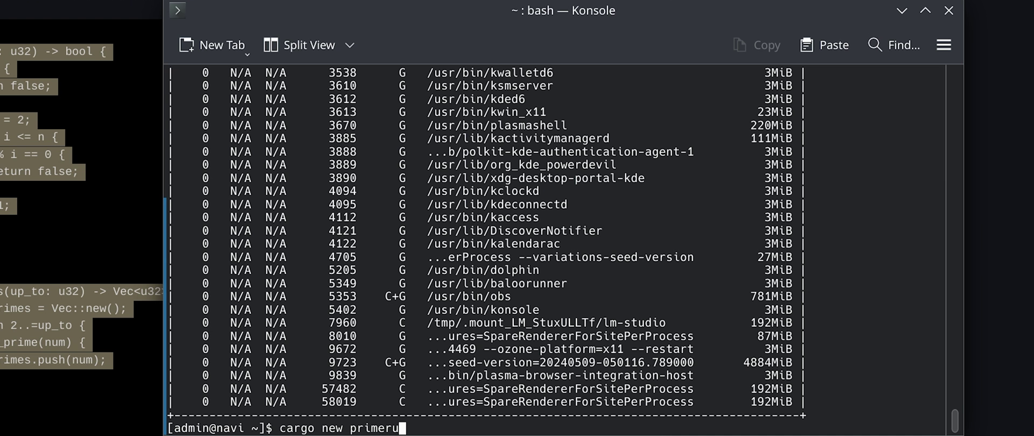
pyautogui.write('st')
pyautogui.press('Return')
# - Change the working directory to the src folder of the primerust project
pyautogui.write('cd primer')
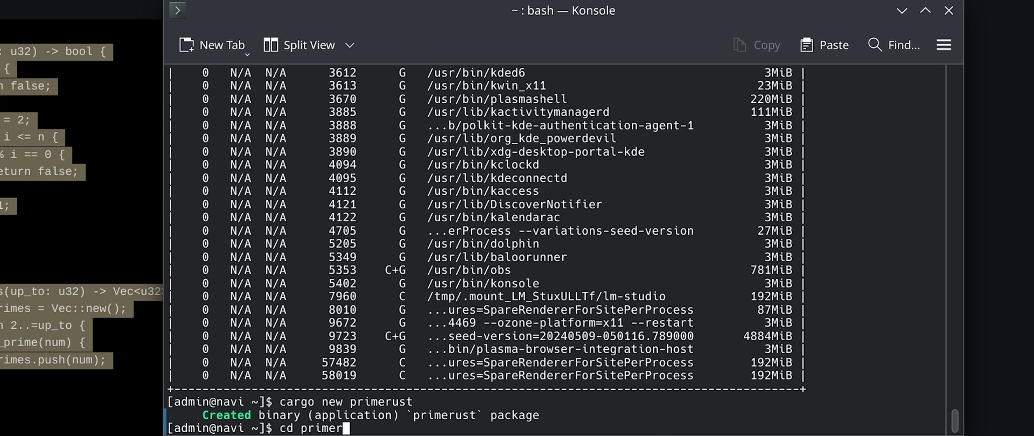
pyautogui.write('ust')
pyautogui.press('Return')
pyautogui.write('cd s')
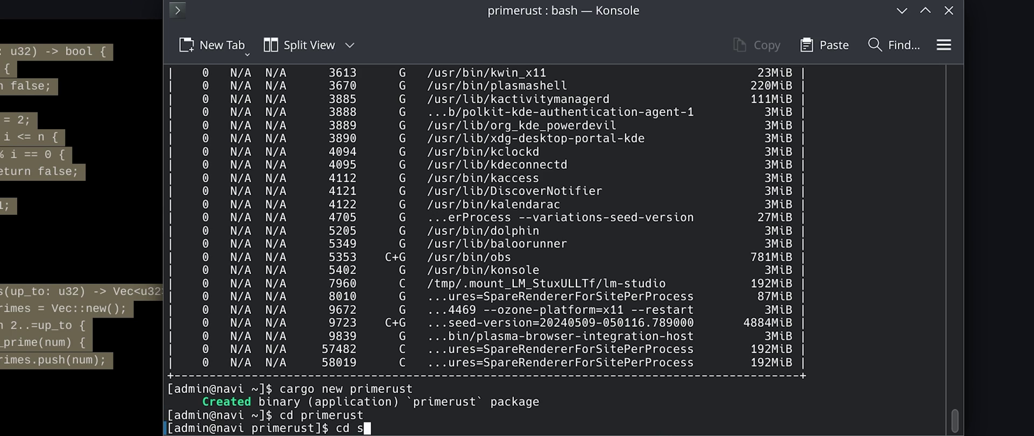
pyautogui.write('rc')
pyautogui.press('Return')
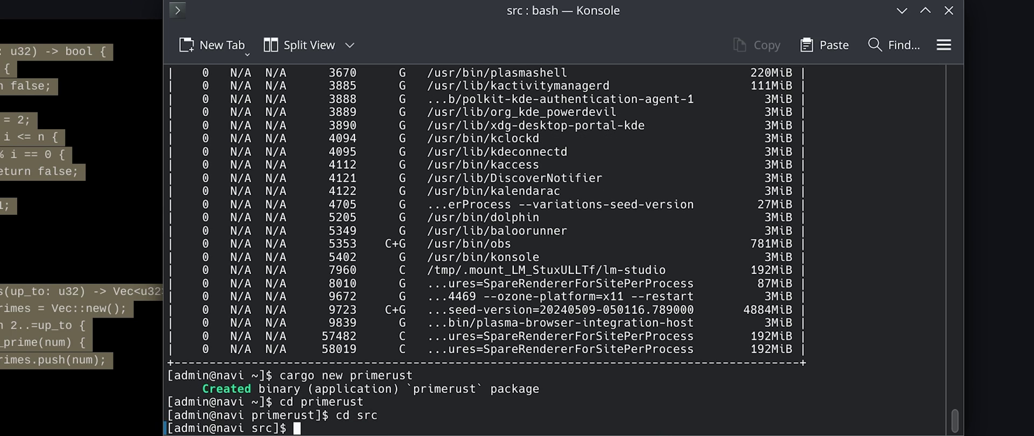
# - Delete the default main.rs and recreate it in nvim with the copied Rust prime finder code
pyautogui.write('rm main.rs')
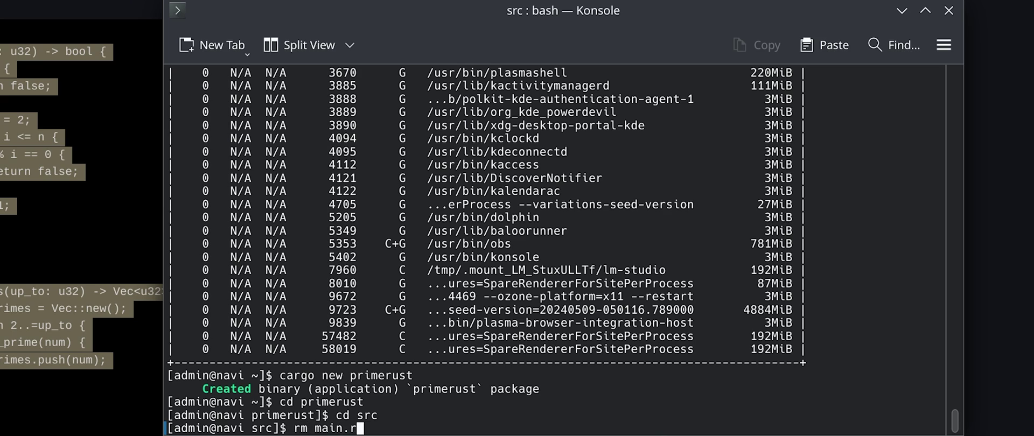
pyautogui.press('Return')
pyautogui.write('nvim main.rs')
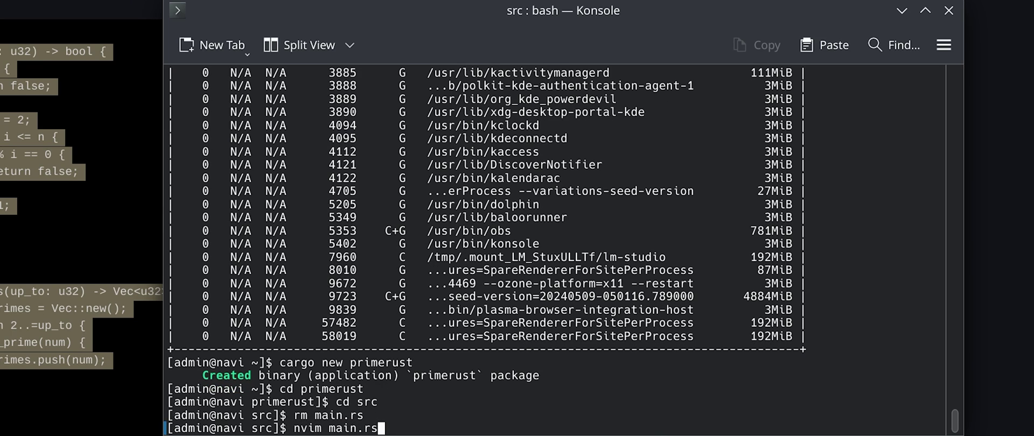
pyautogui.press('Return')
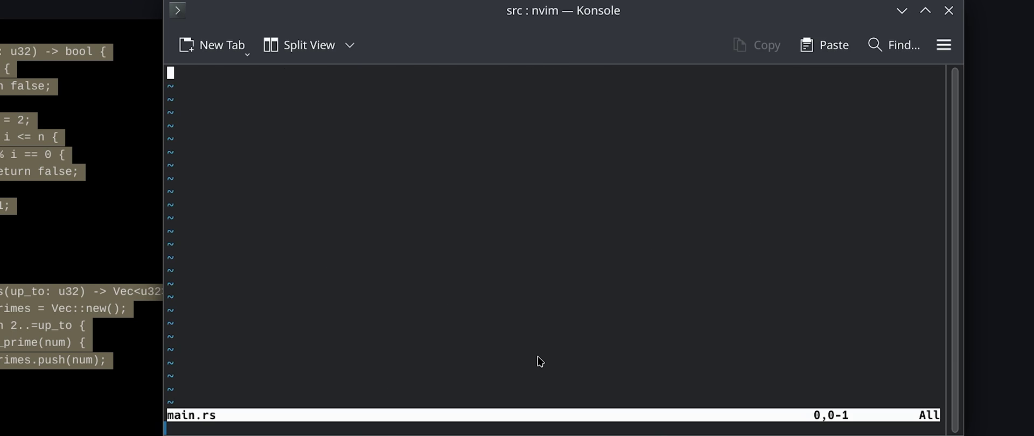
pyautogui.press('i')
pyautogui.hotkey('ctrl', 'shift', 'v')
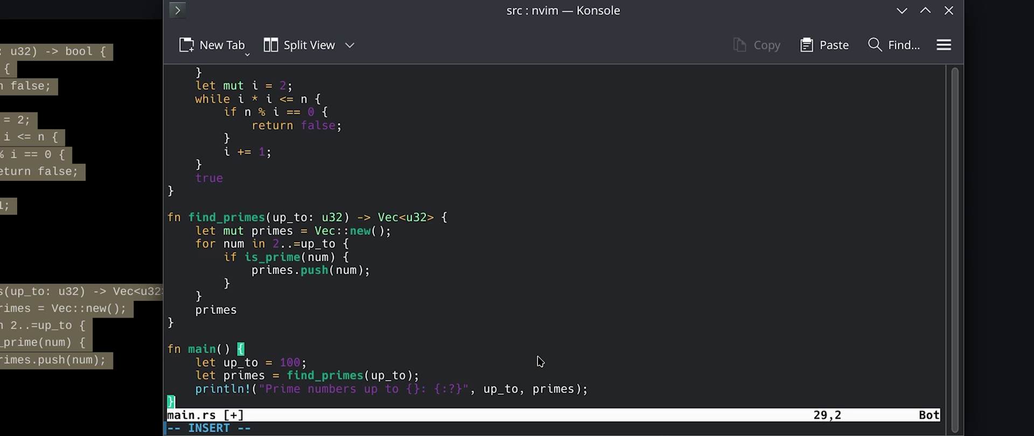
pyautogui.write(':wq')
pyautogui.press('Return')
pyautogui.press('BackSpace')
pyautogui.press('BackSpace')
pyautogui.press('BackSpace')
pyautogui.press('BackSpace')
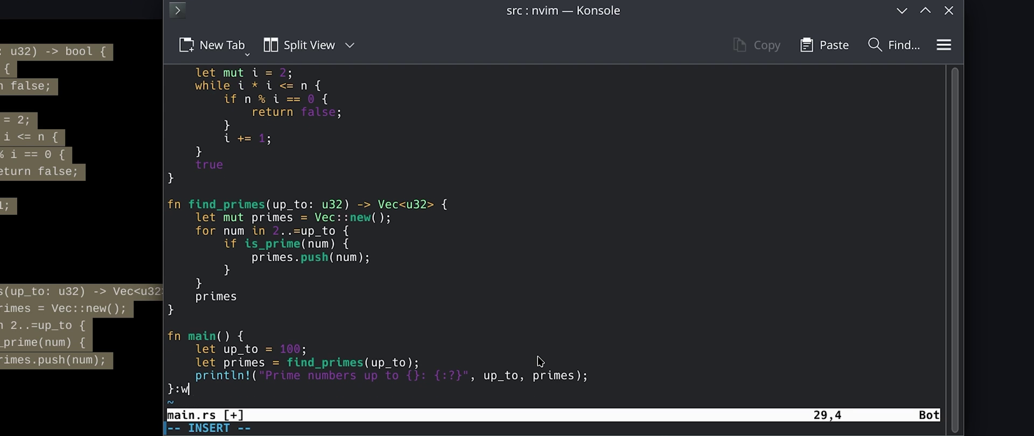
# - Leave insert mode, then save main.rs and quit nvim
pyautogui.press('Escape')
pyautogui.press('q')
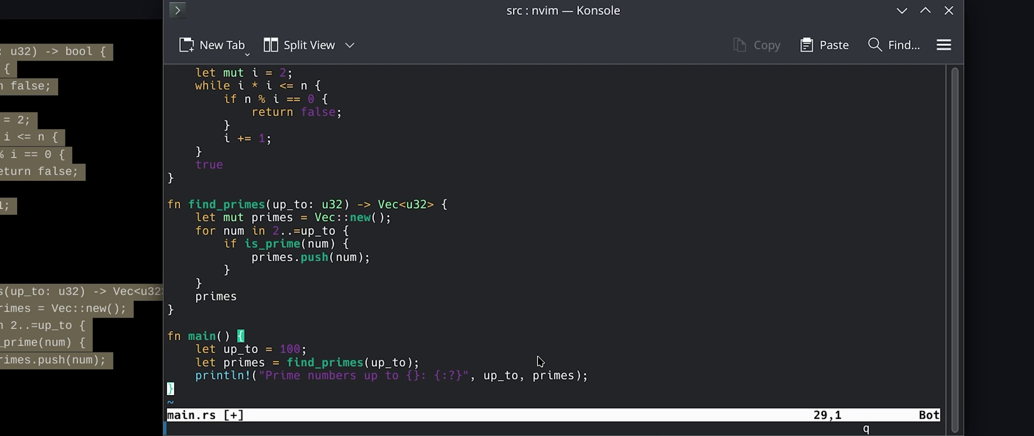
pyautogui.press('Escape')
pyautogui.write(':wq')
pyautogui.press('Return')
# - Compile and run the primerust project with cargo run
pyautogui.write('car')
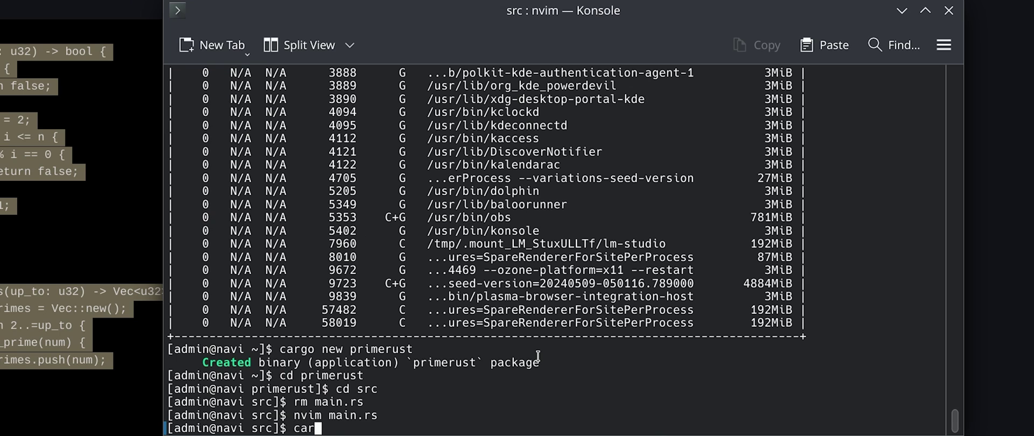
pyautogui.write('go run')
pyautogui.press('Return')
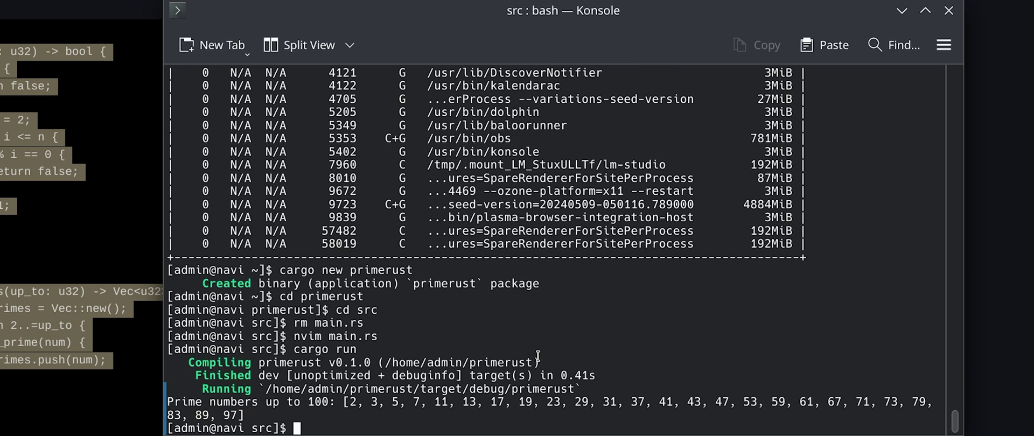